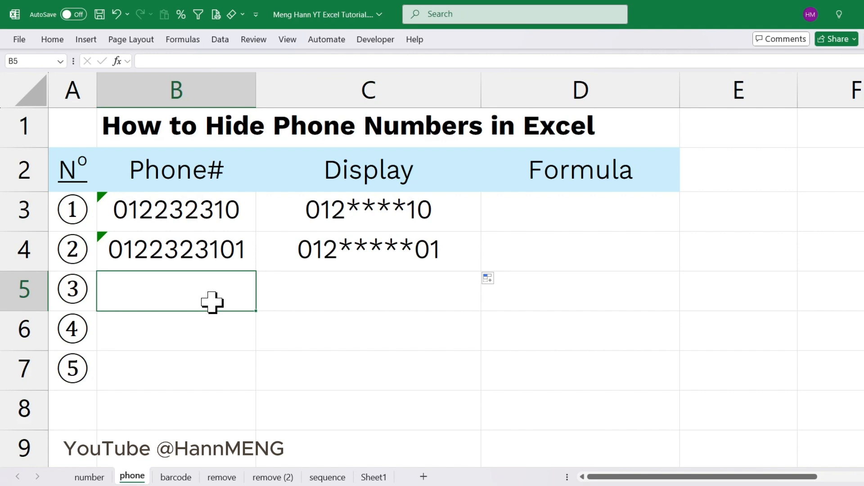
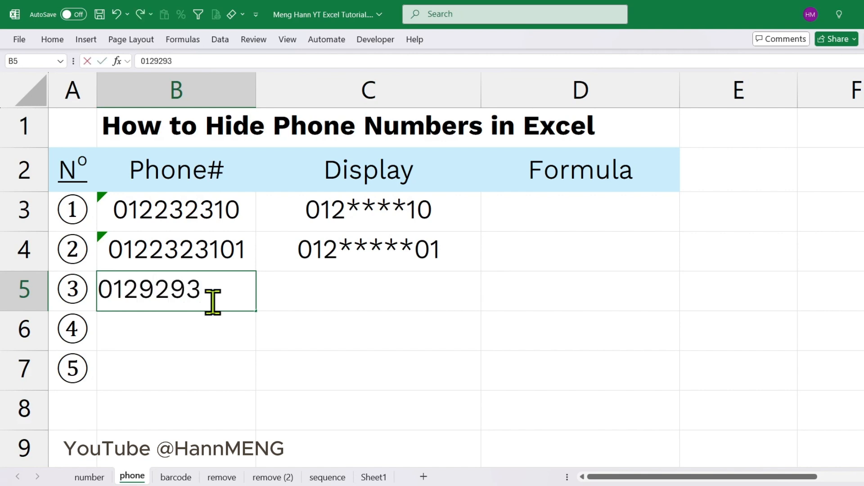
Enter a sample phone number with a leading zero in cell B5
key(Return)
Append two more digits to the phone number in cell B5
double_click(235, 295)
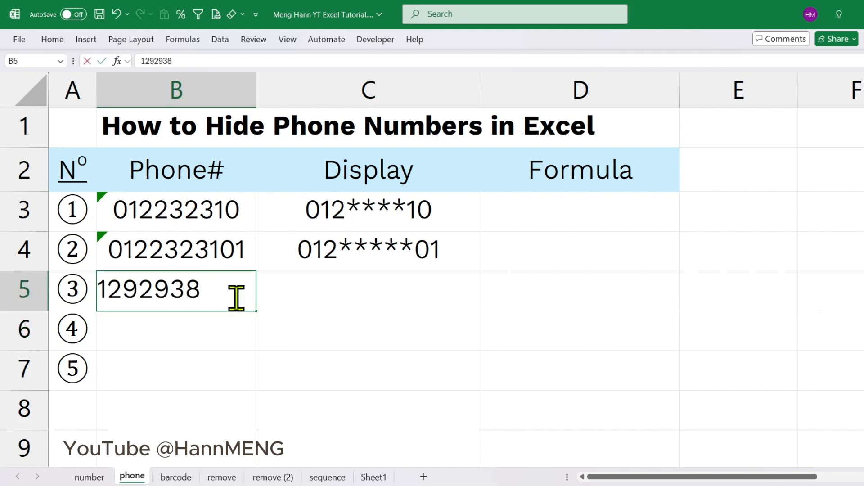
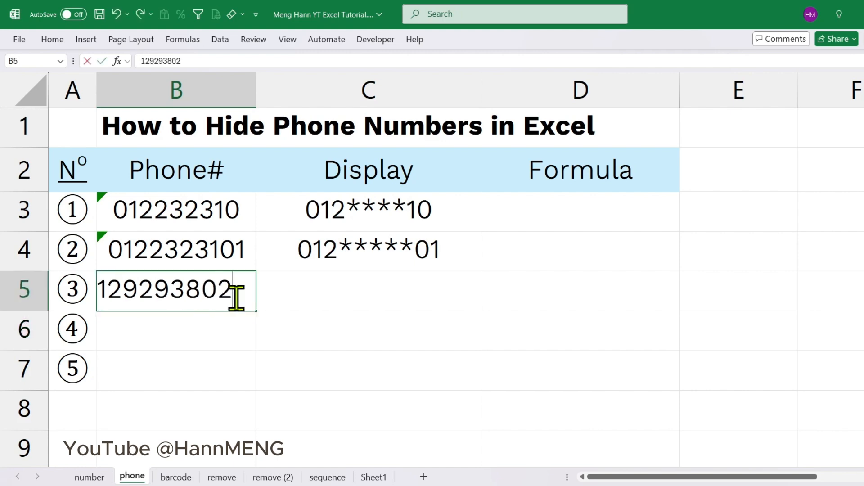
key(Return)
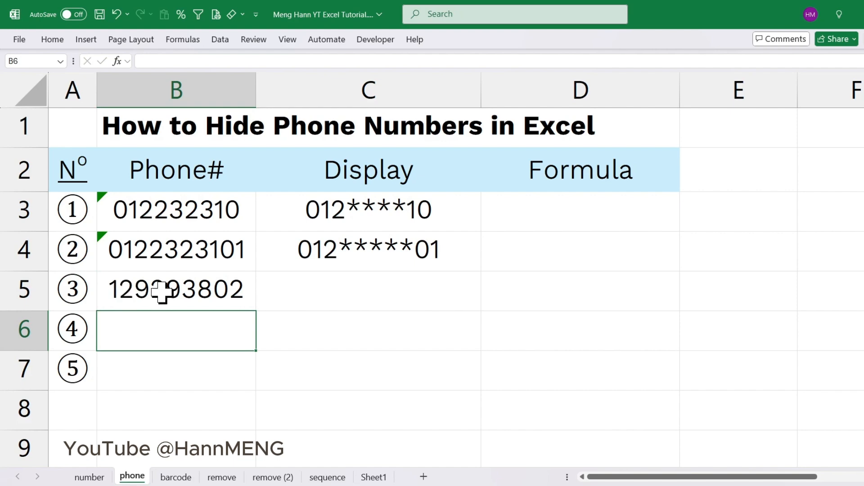
Remove the last two digits from the phone number in cell B5
double_click(236, 285)
key(BackSpace)
key(BackSpace)
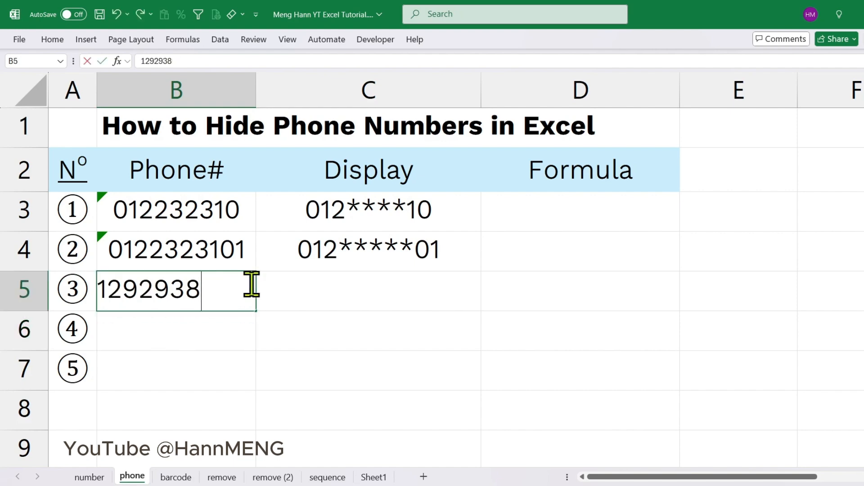
key(Left)
key(Left)
key(Left)
key(Return)
Format cells B5:B7 as Text
click(194, 294)
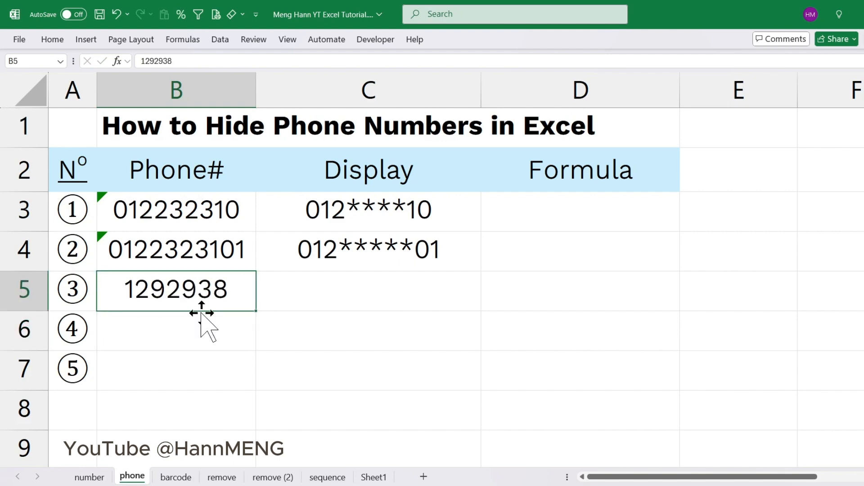
shift+click(216, 371)
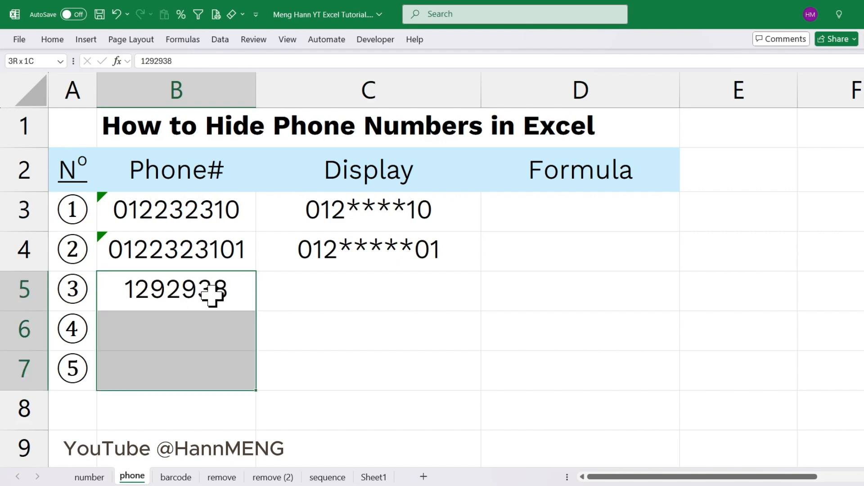
click(53, 41)
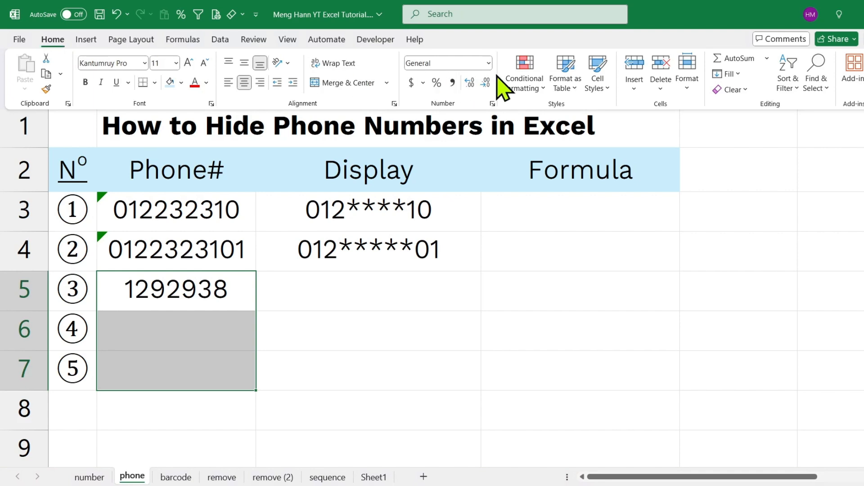
click(489, 63)
scroll(481, 252, down, 1)
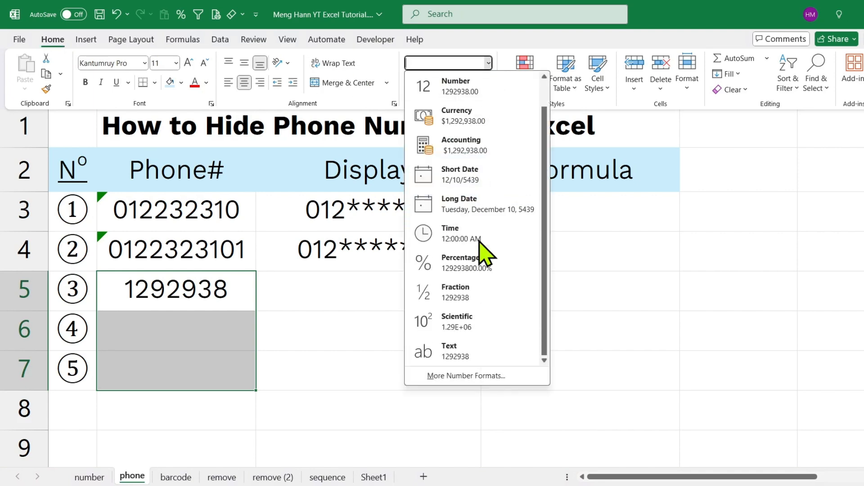
click(468, 352)
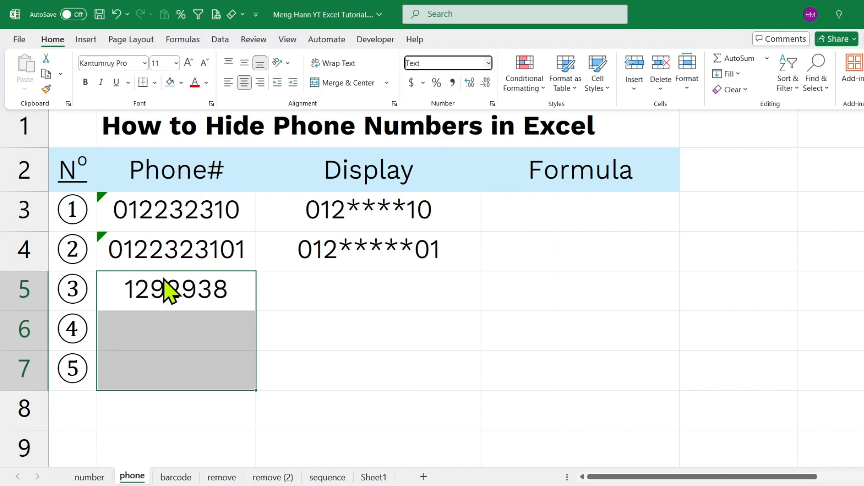
Add a leading zero and one more final digit to the phone number in cell B5
double_click(112, 284)
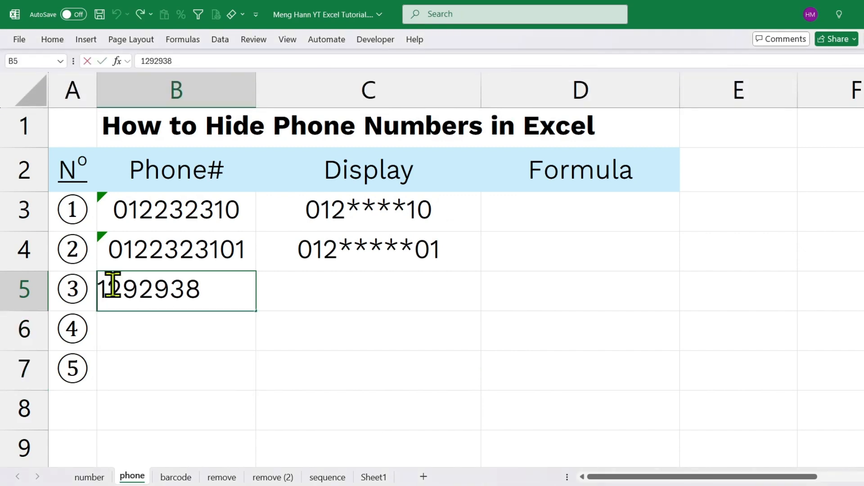
text(012)
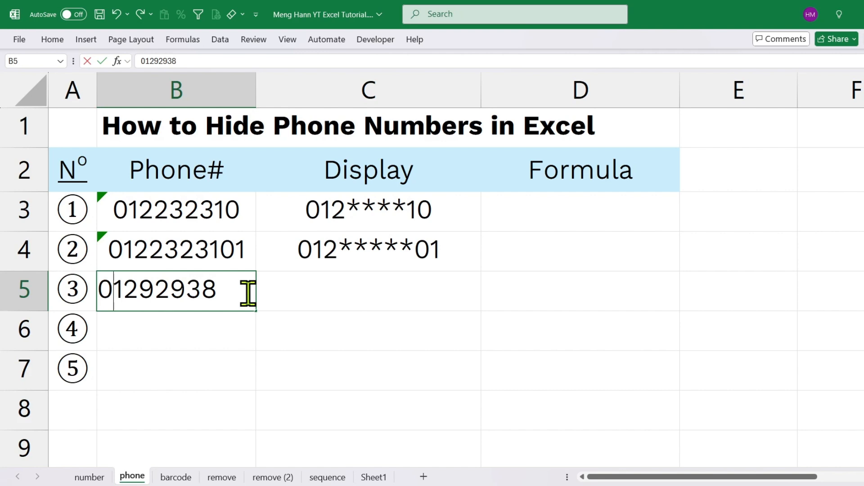
text(9)
key(Return)
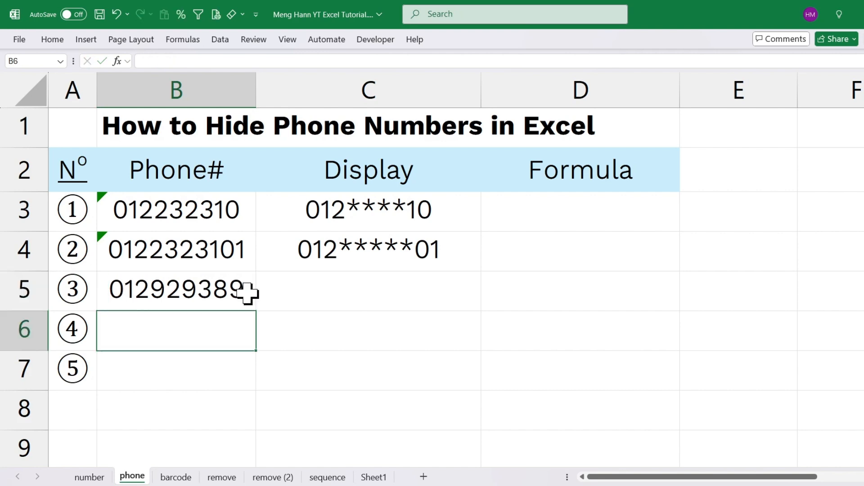
Enter the formula =LEFT(B5,3) in cell C5 to extract the phone number's first three digits
click(383, 296)
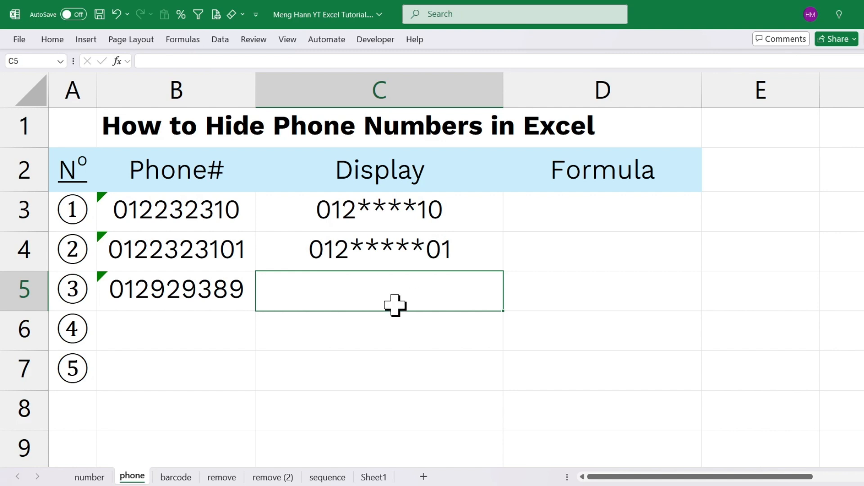
text(=r)
key(BackSpace)
text(le)
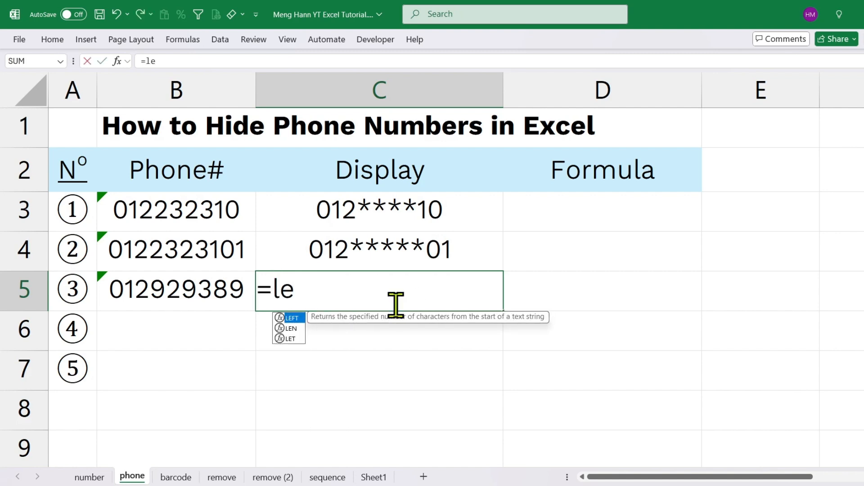
text(ft)
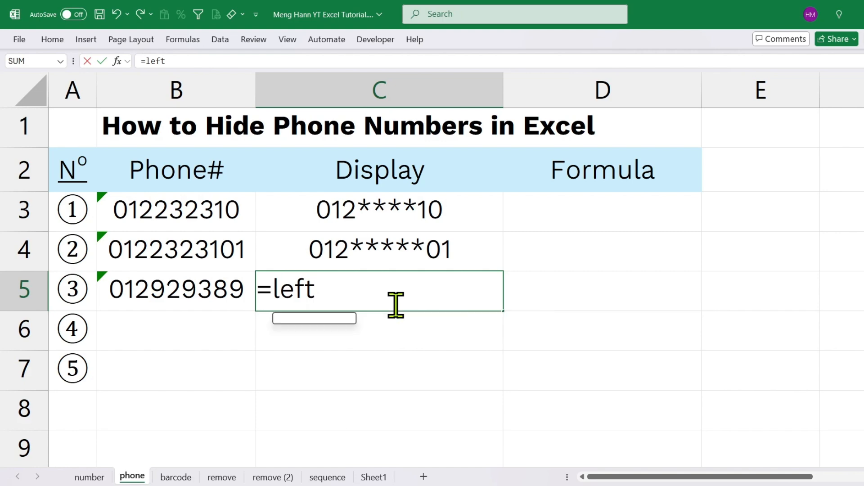
text(()
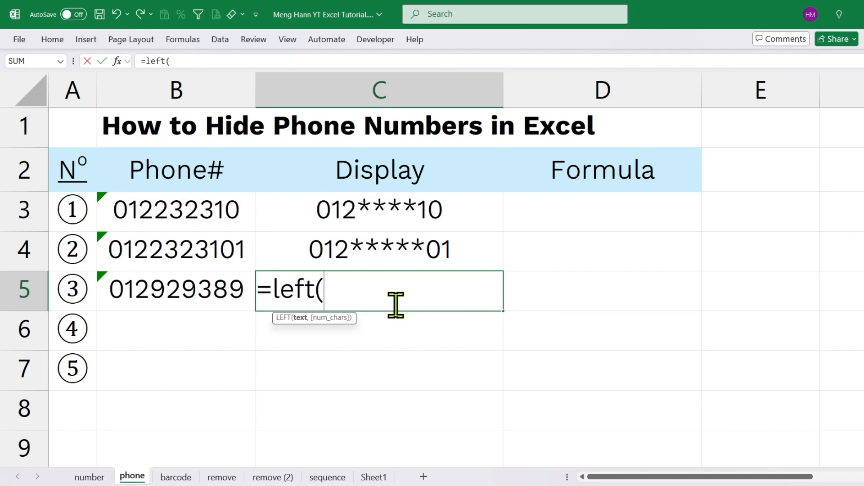
click(174, 297)
text(,)
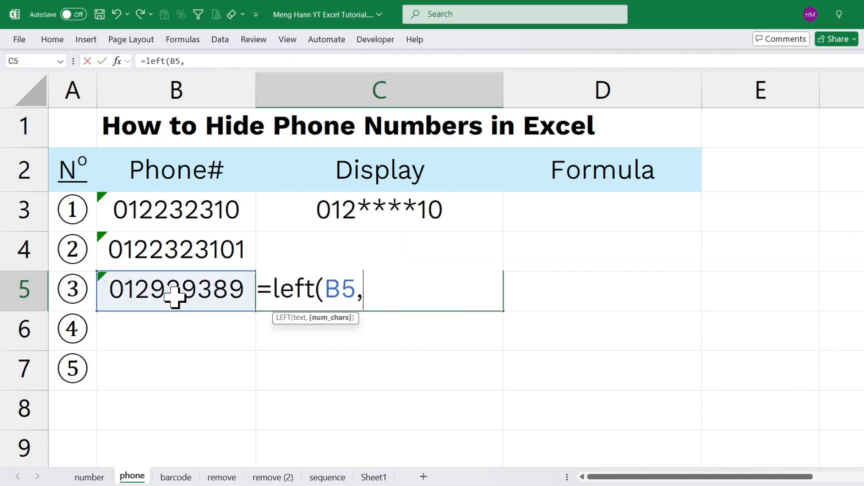
text(3))
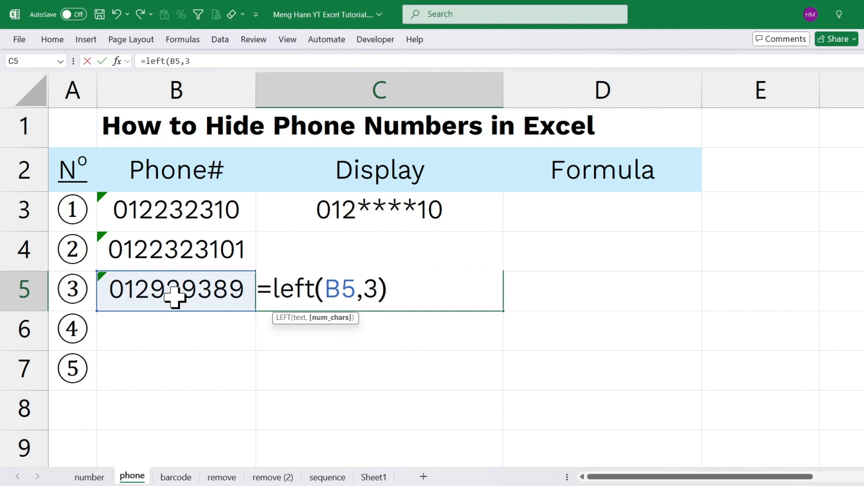
key(Return)
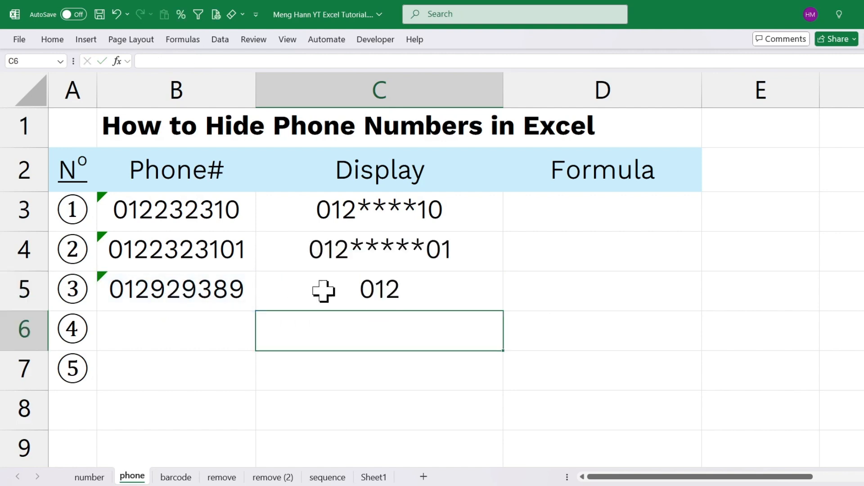
Extend the formula in C5 to =LEFT(B5,3)&"*"&RIGHT(B5,2), joining an asterisk and the last two digits
double_click(439, 287)
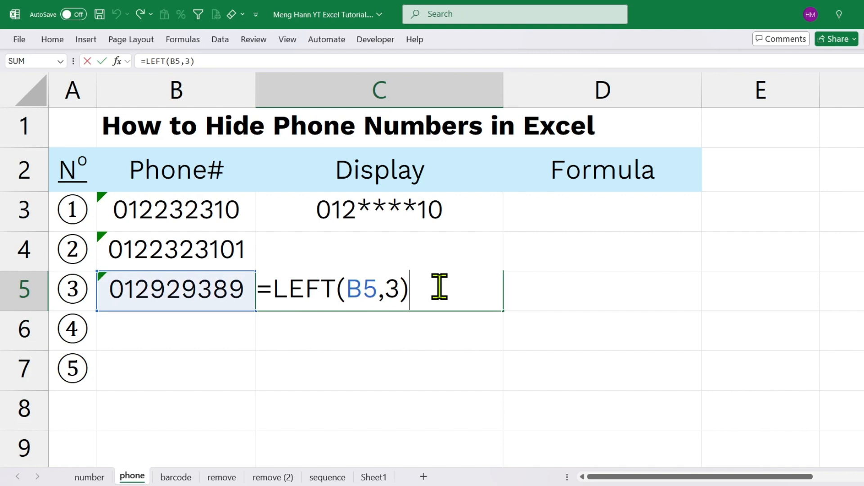
text(&"*")
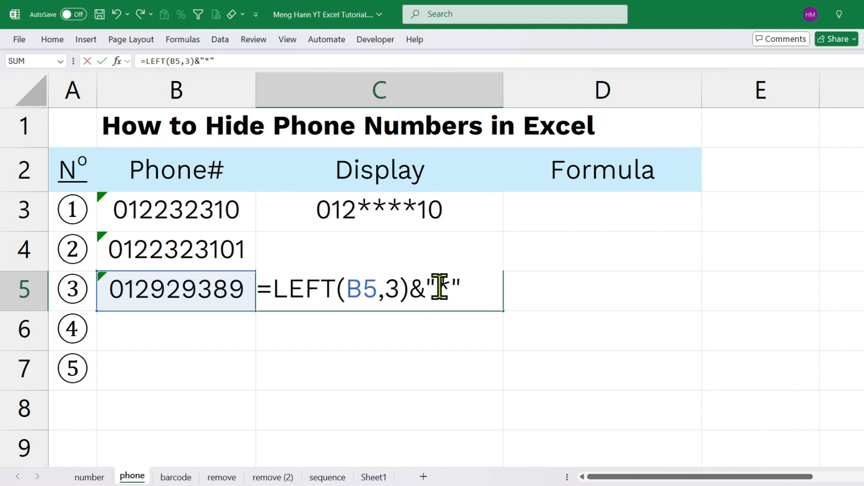
text(&right)
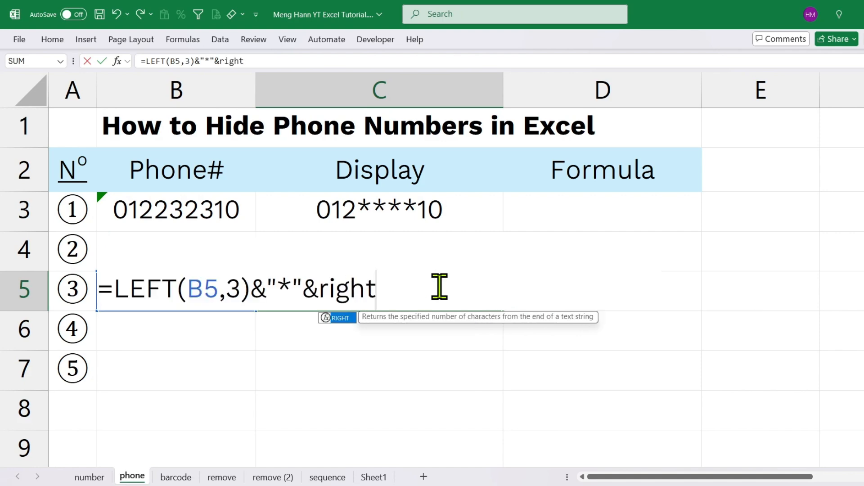
text(()
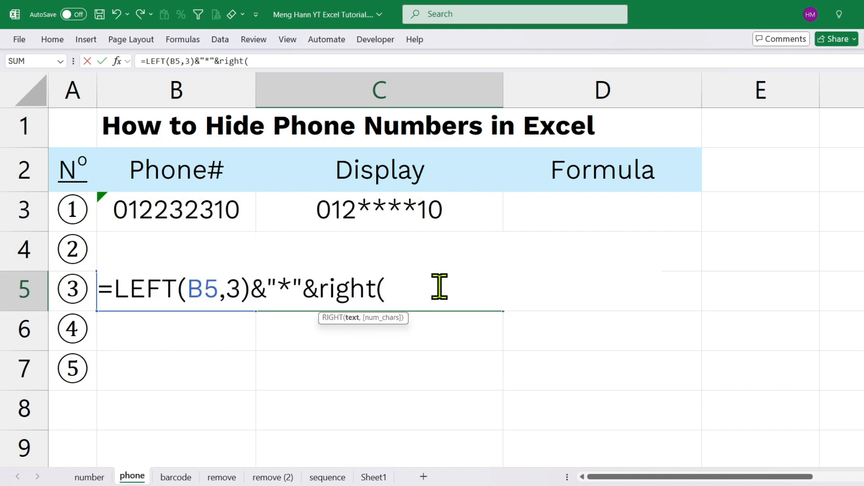
text(B5,2))
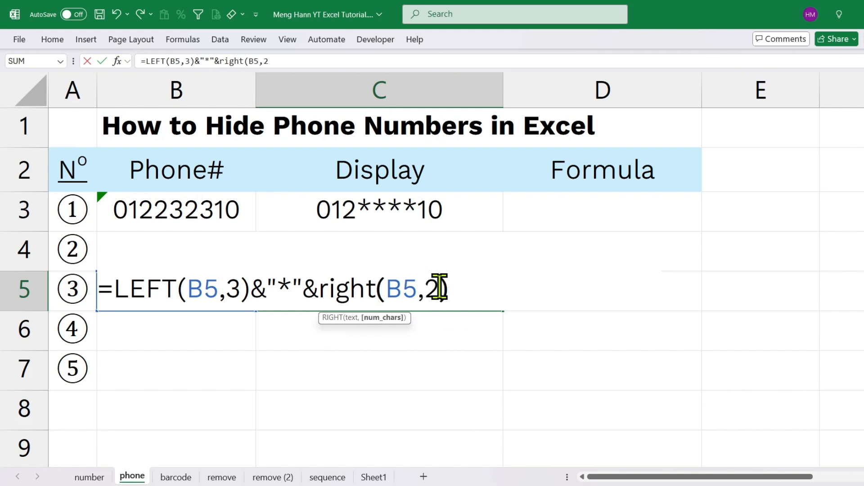
key(Return)
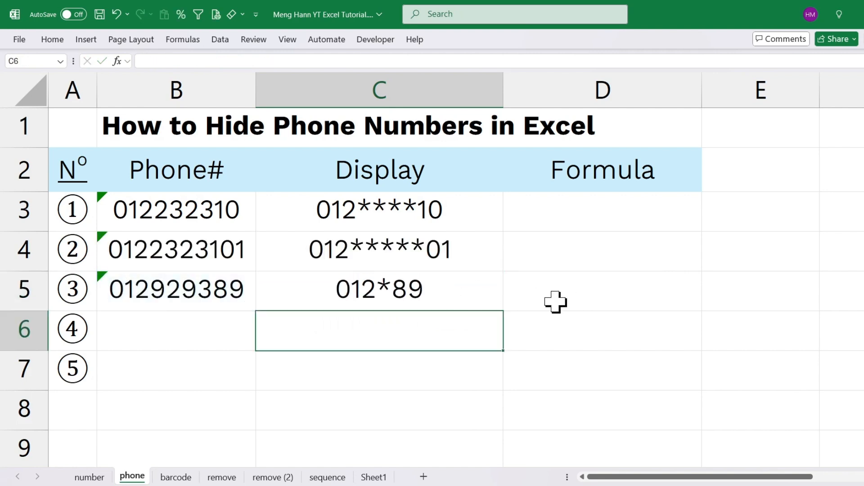
Enter another sample phone number with a leading zero in cell B6
click(412, 293)
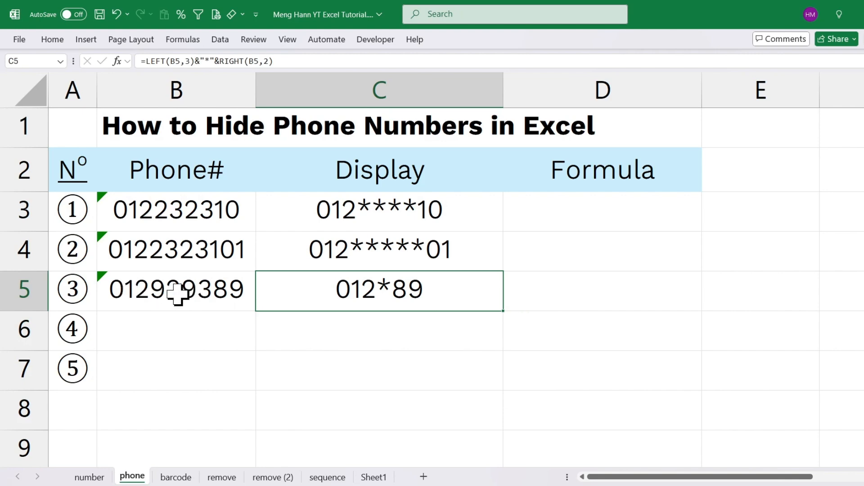
click(171, 320)
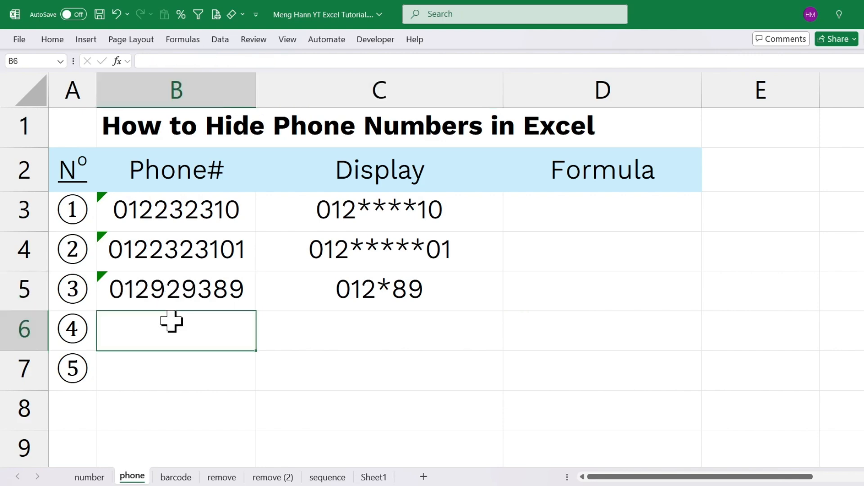
text(012)
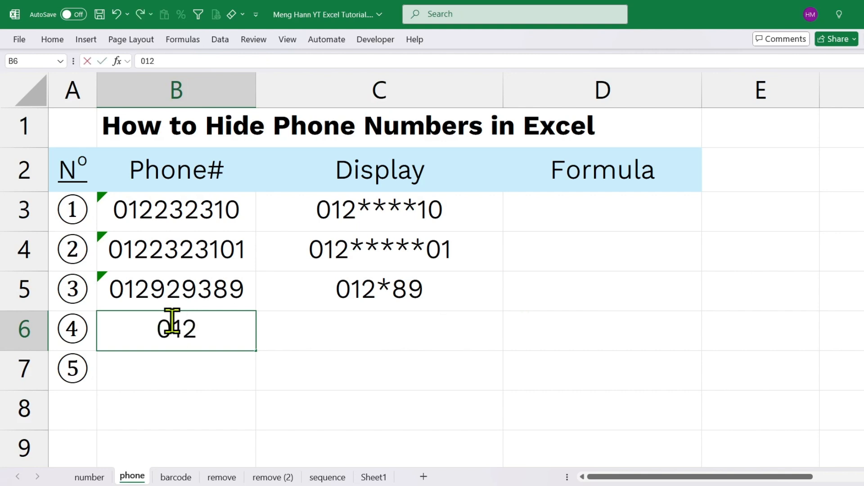
text(30493)
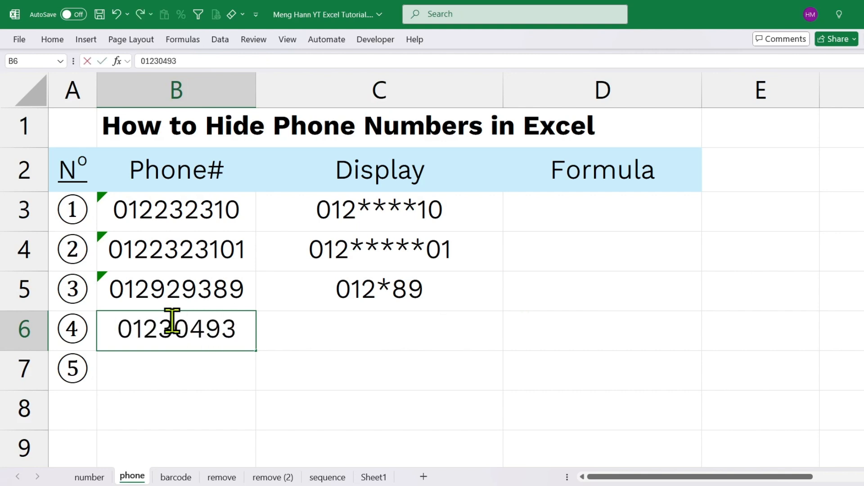
key(Return)
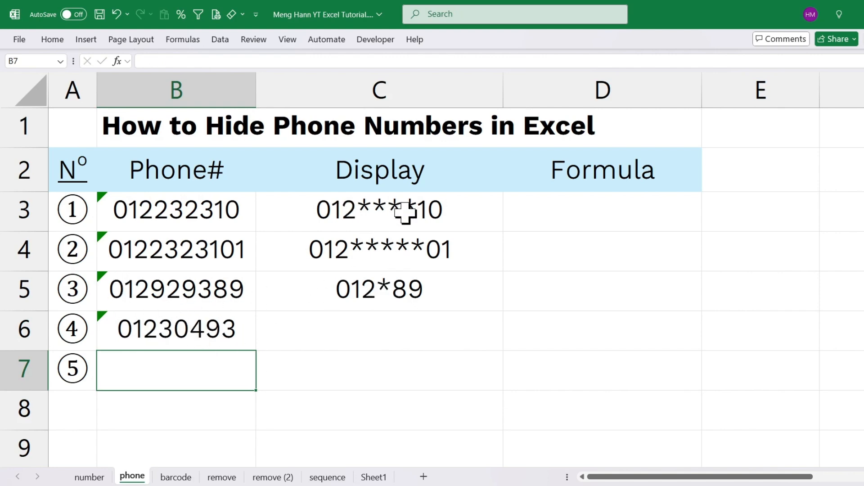
Enter 2 in cell B7 and select cell C7 beside it
click(408, 340)
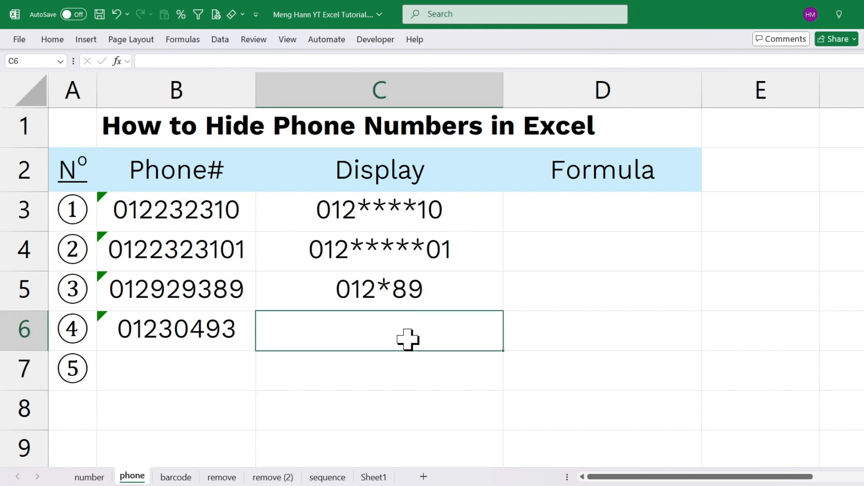
click(398, 373)
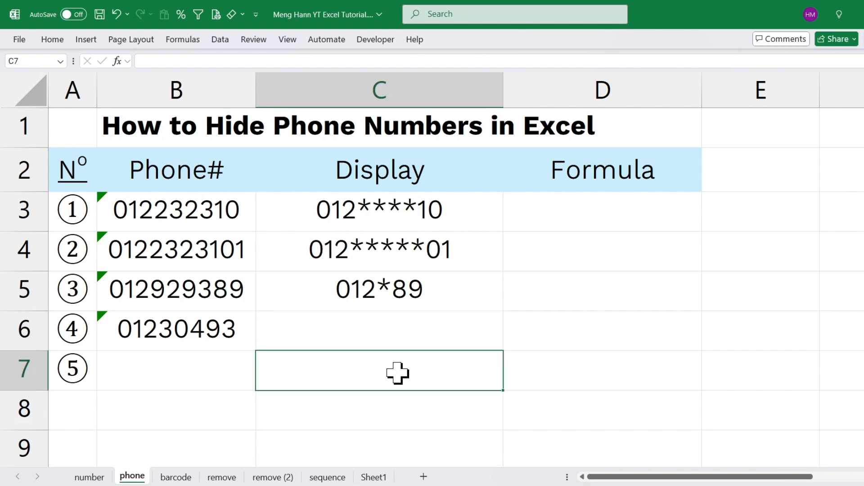
click(217, 372)
text(2)
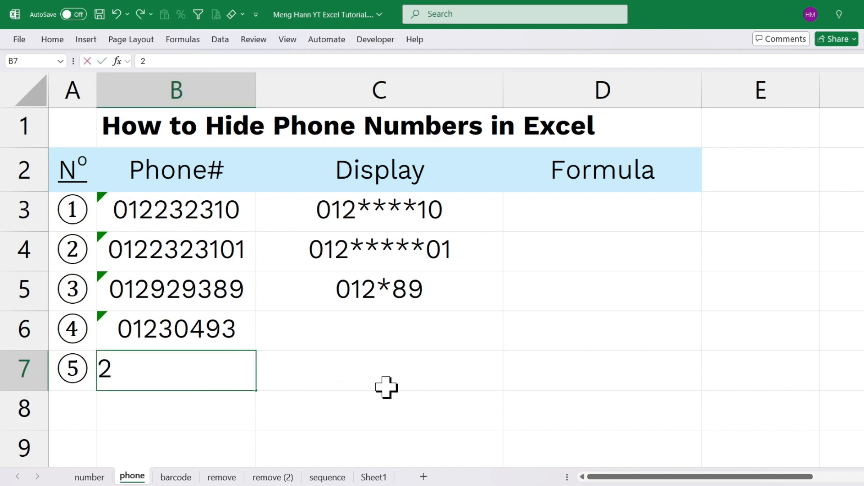
click(373, 376)
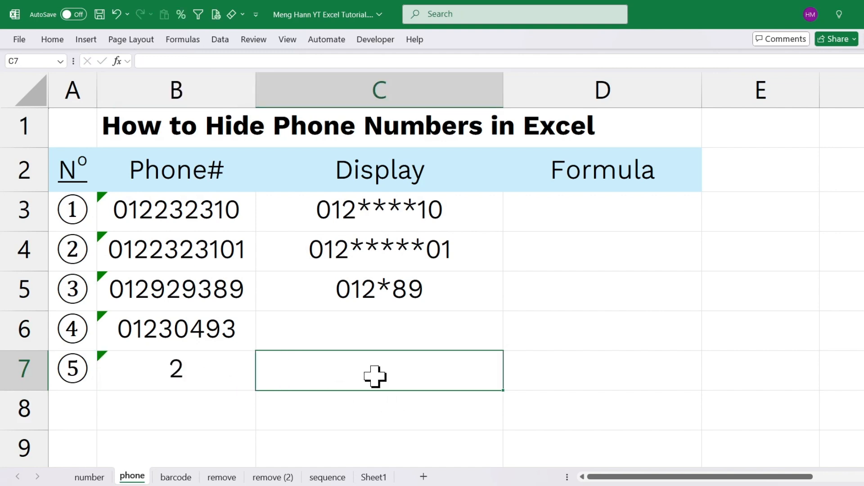
Enter the formula =REPT("*",B7) in cell C7 to repeat the asterisk as many times as B7 states
text(=r)
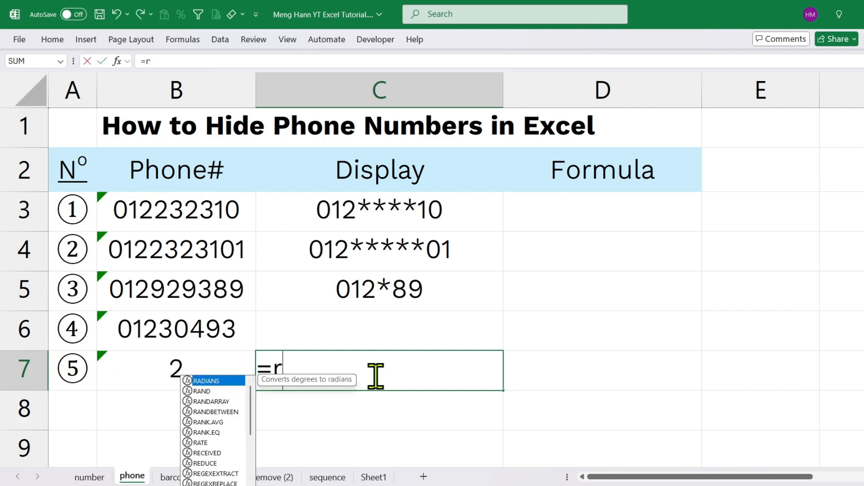
text(ept)
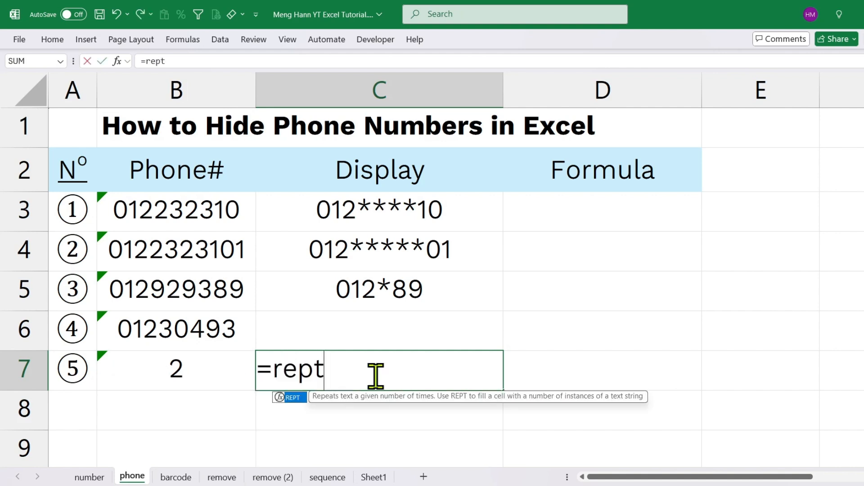
text(()
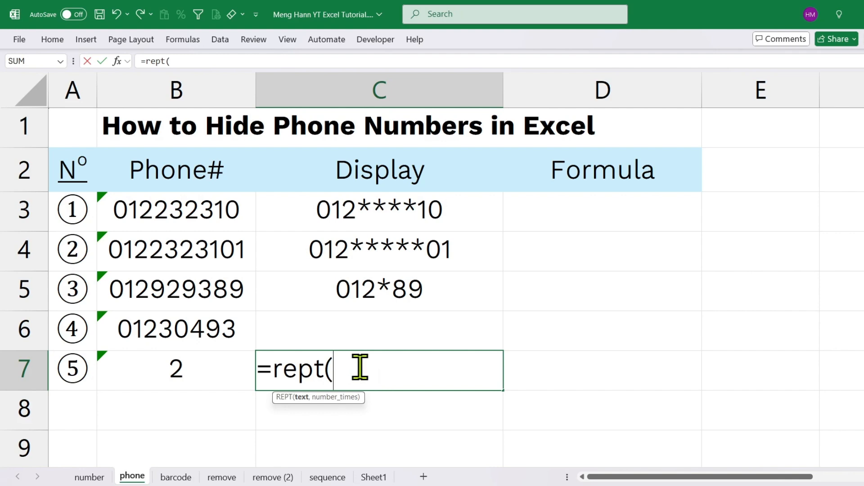
text("*")
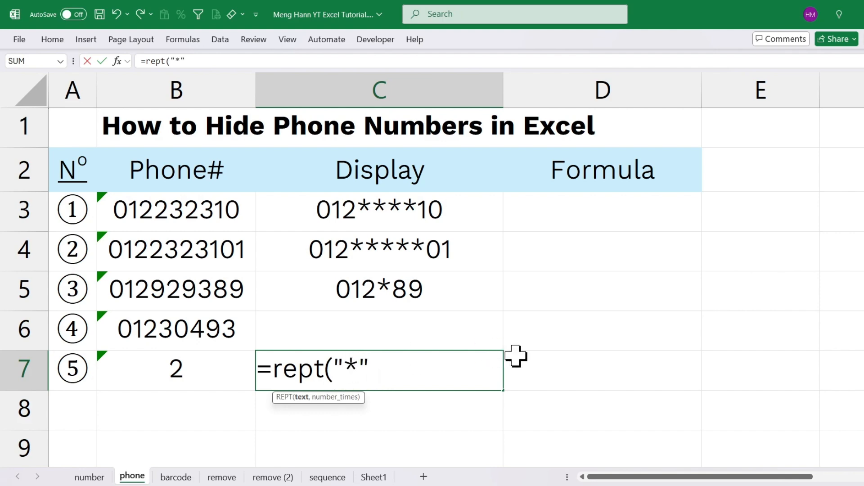
text(,)
click(190, 367)
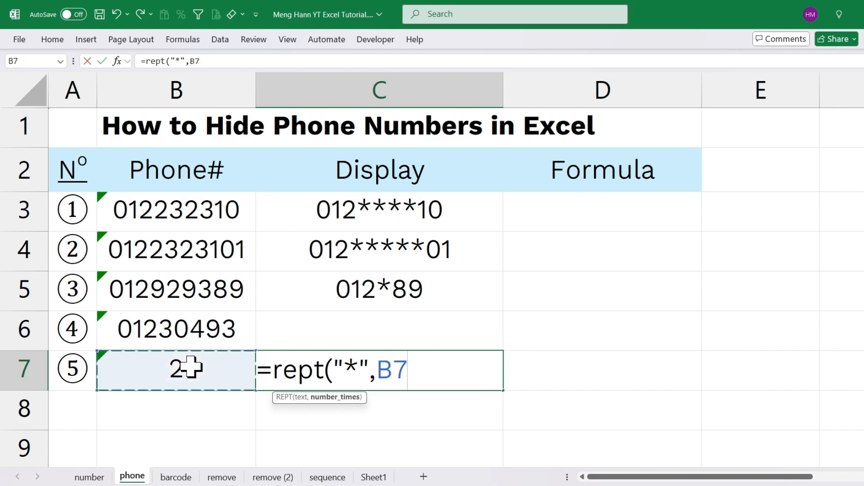
text())
key(Return)
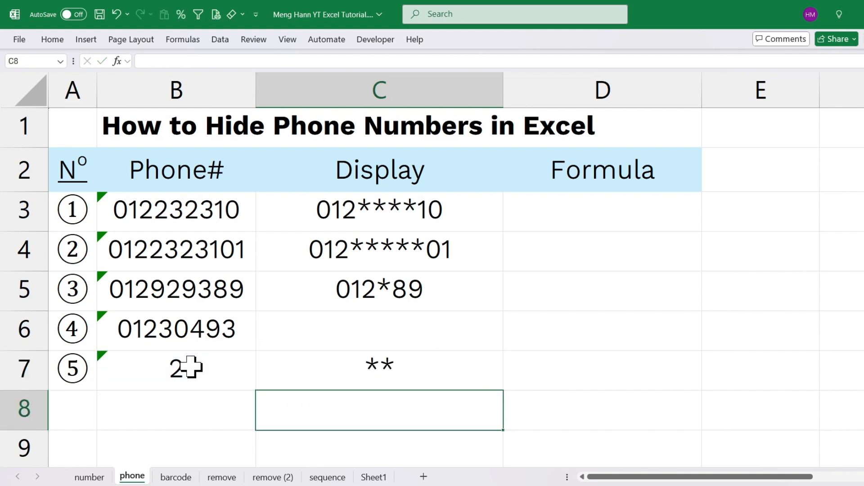
Try other repeat counts for the REPT formula by setting B7 to 4 and 5 in turn
click(228, 365)
text(4)
key(Return)
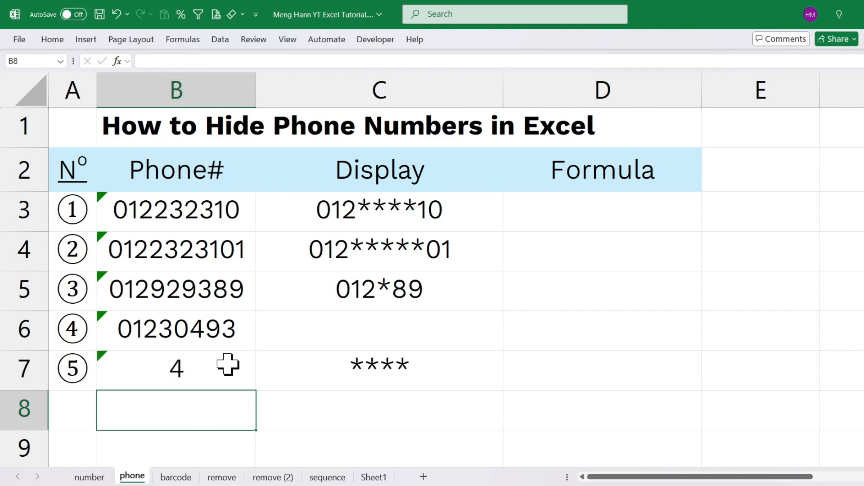
click(227, 364)
text(5)
key(Return)
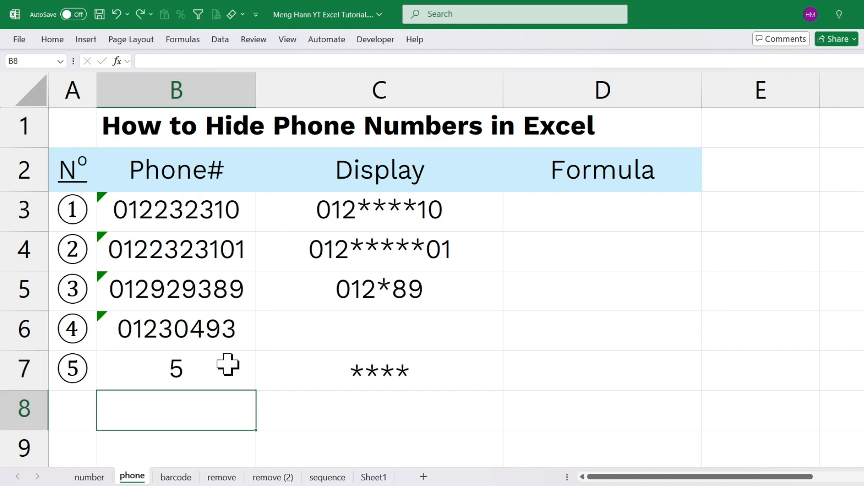
Clear the test count from cell B7
click(233, 370)
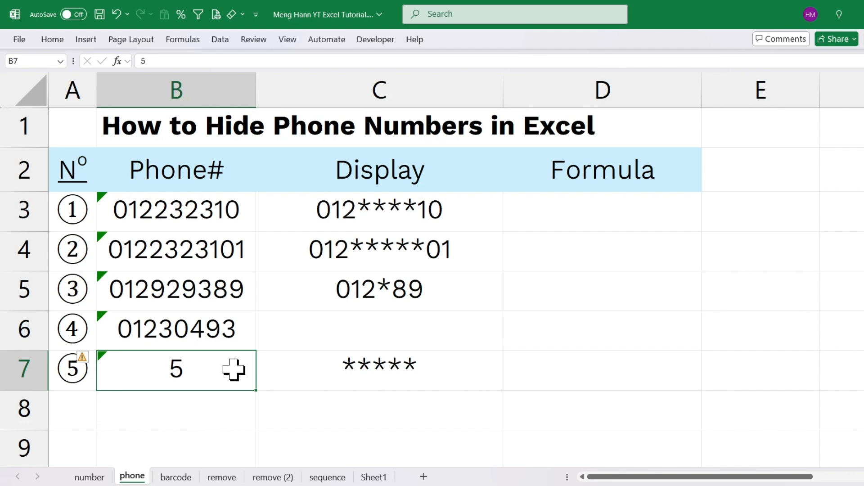
key(BackSpace)
key(Return)
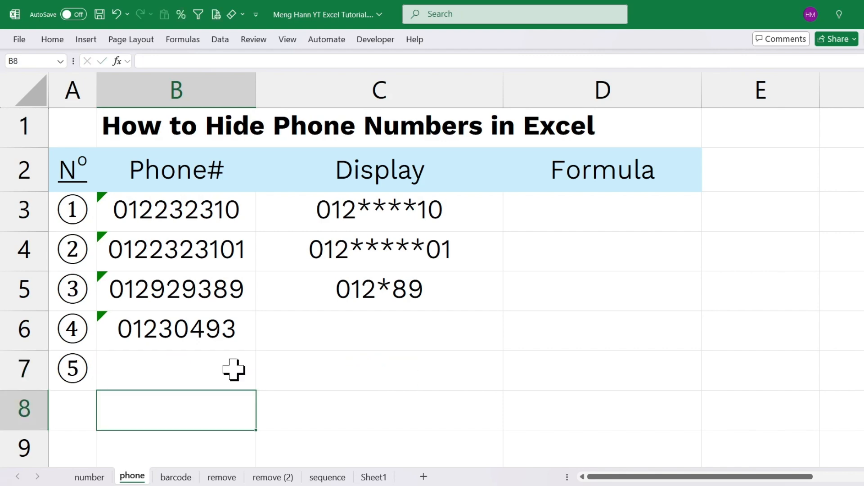
Wrap the asterisk in C5's formula in a REPT function with a repeat count of 4
click(451, 284)
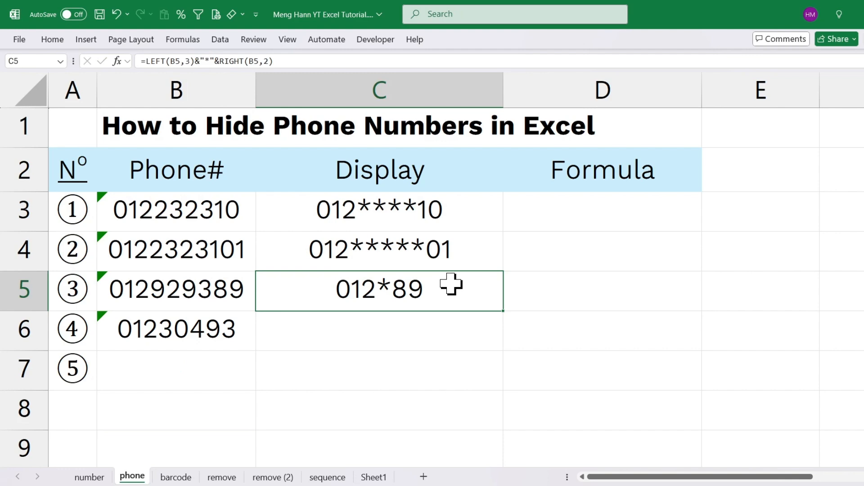
double_click(451, 284)
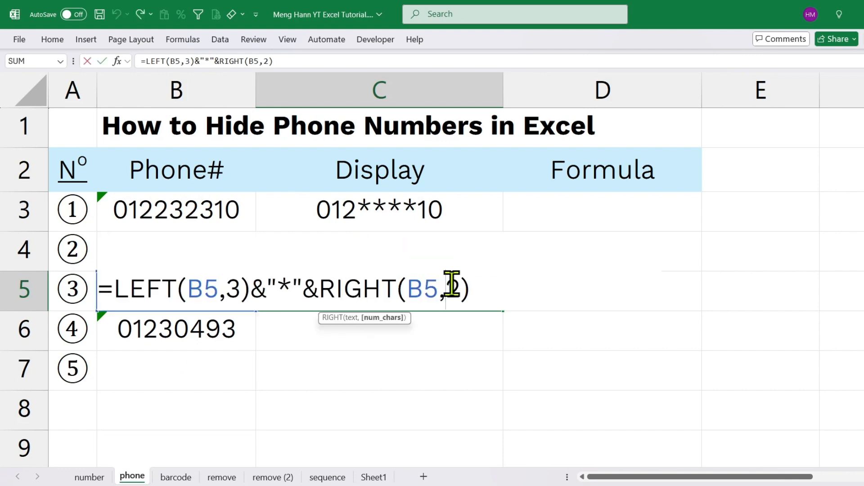
click(268, 288)
text(rep)
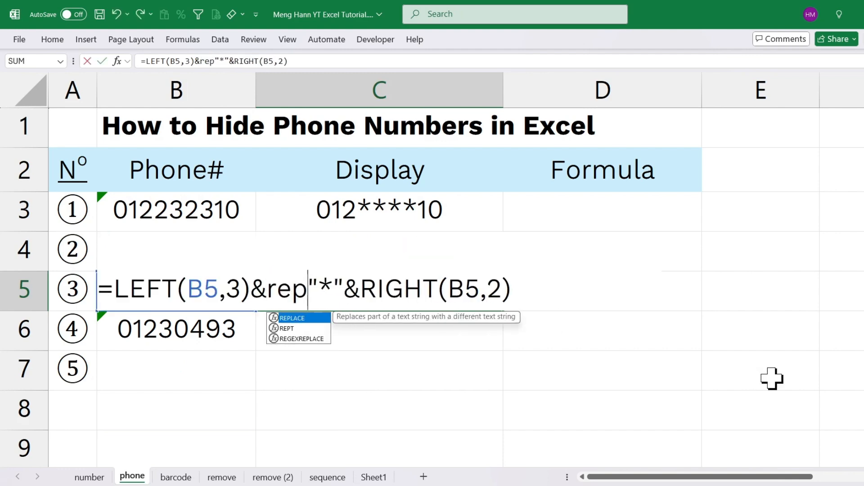
text(t()
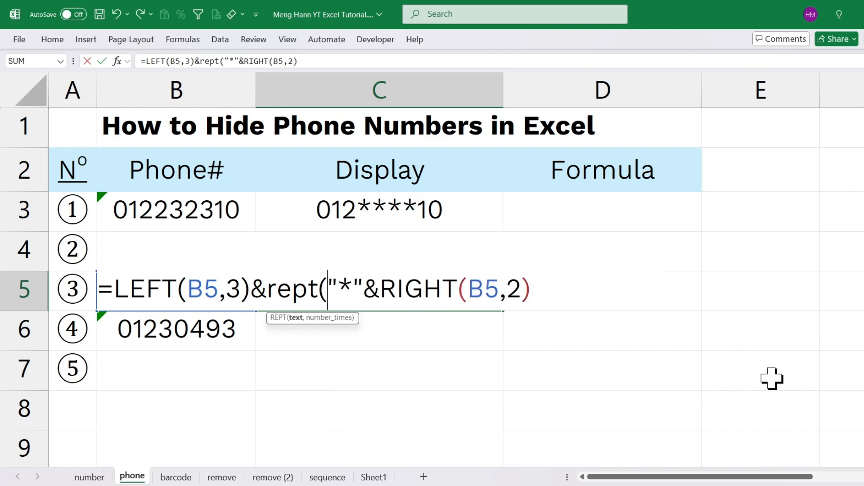
text("*",)
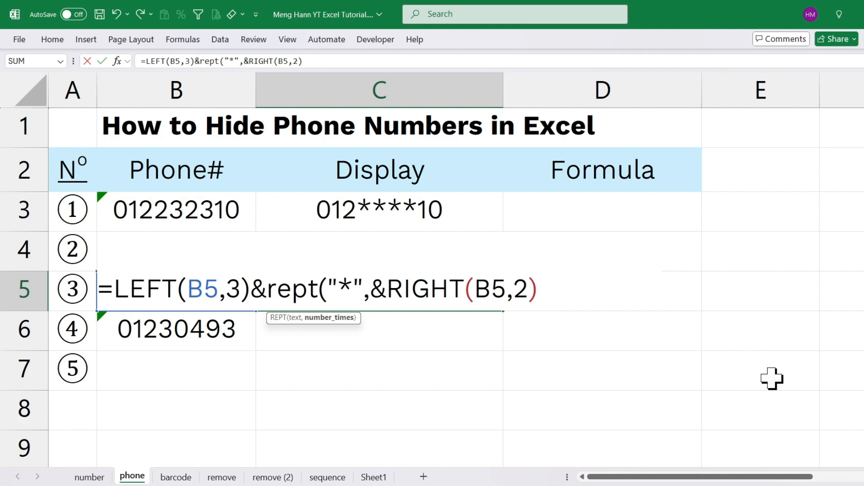
text())
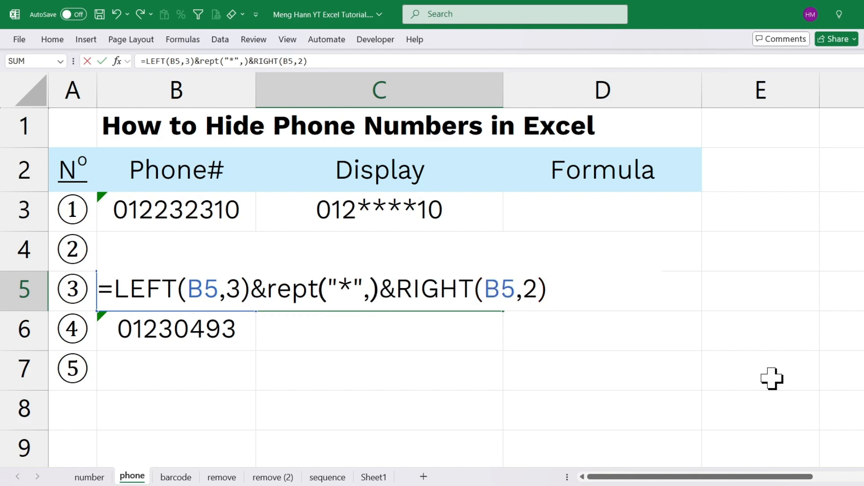
key(Left)
text(4)
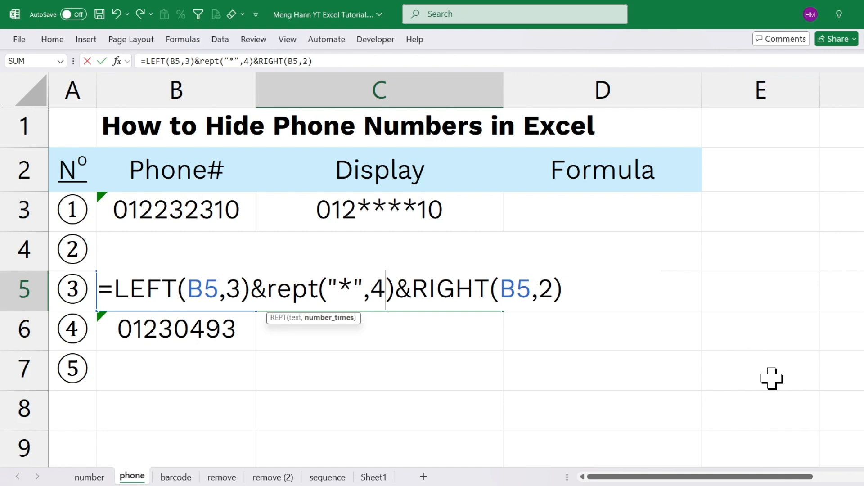
Replace the REPT count in C5 with LEN(B5)-5, completing =LEFT(B5,3)&REPT("*",LEN(B5)-5)&RIGHT(B5,2)
key(BackSpace)
text(len()
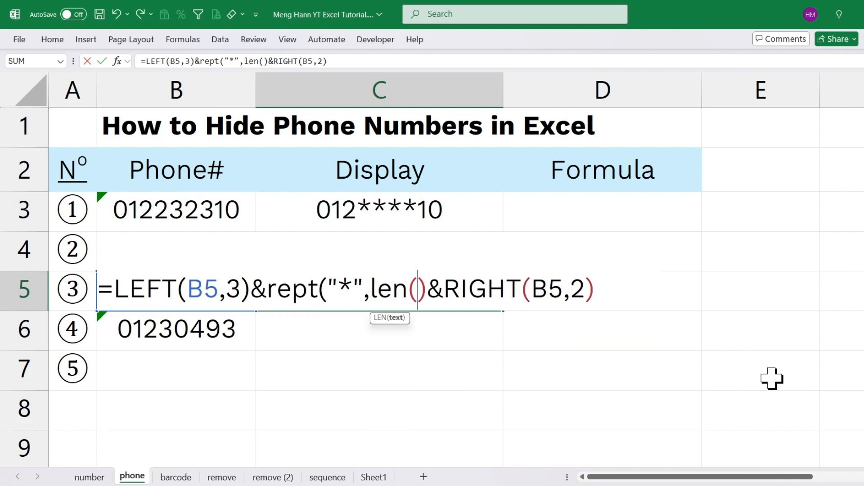
text(B)
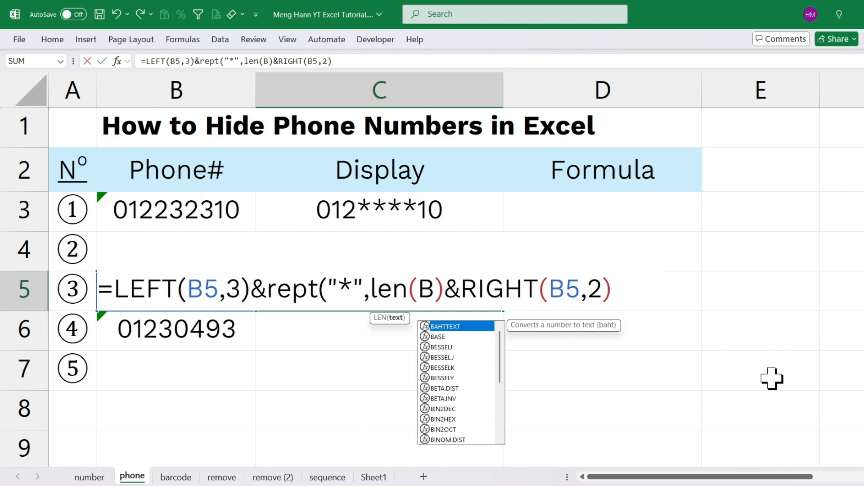
text(5)
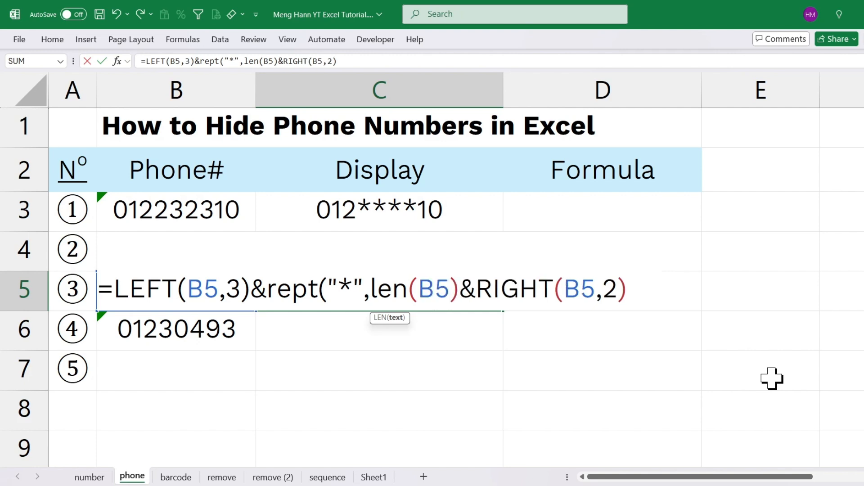
text())
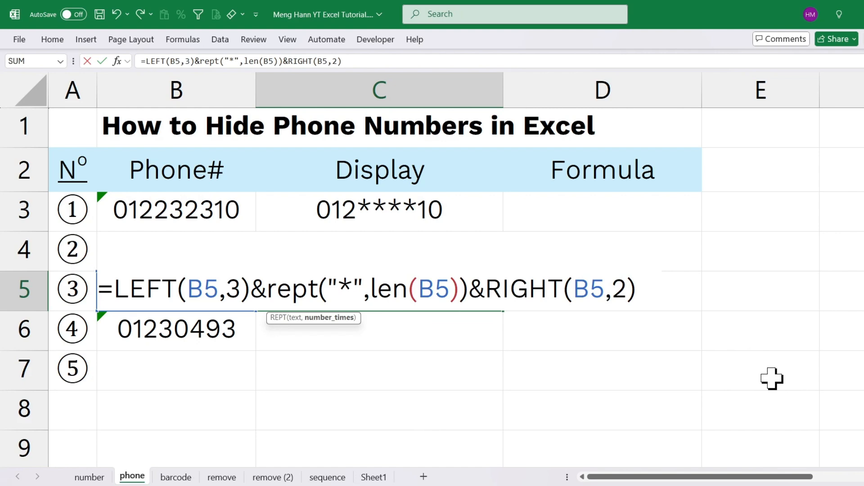
text(-)
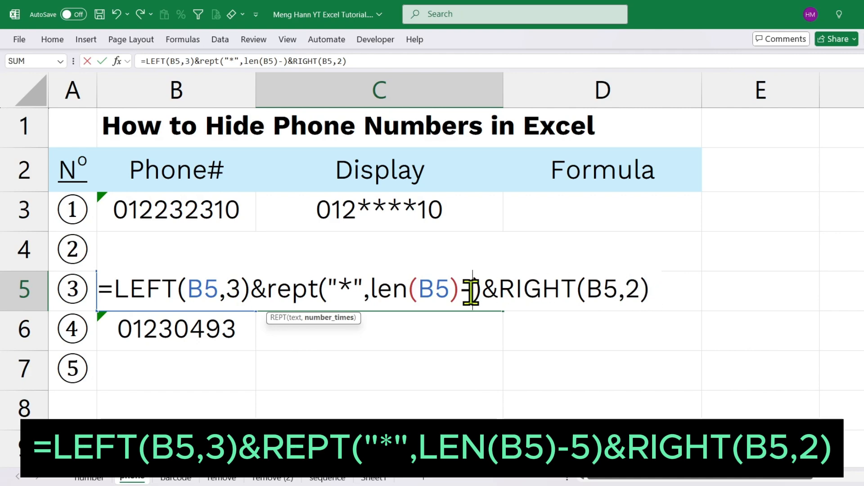
text(5)
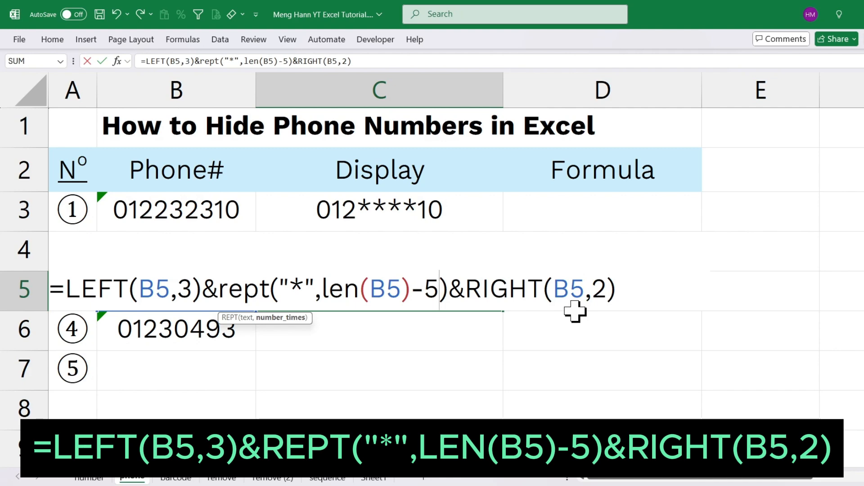
double_click(295, 282)
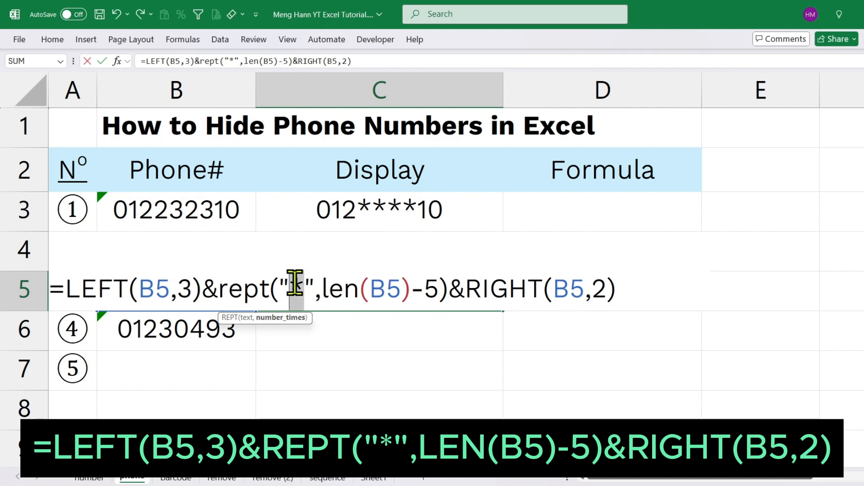
key(Return)
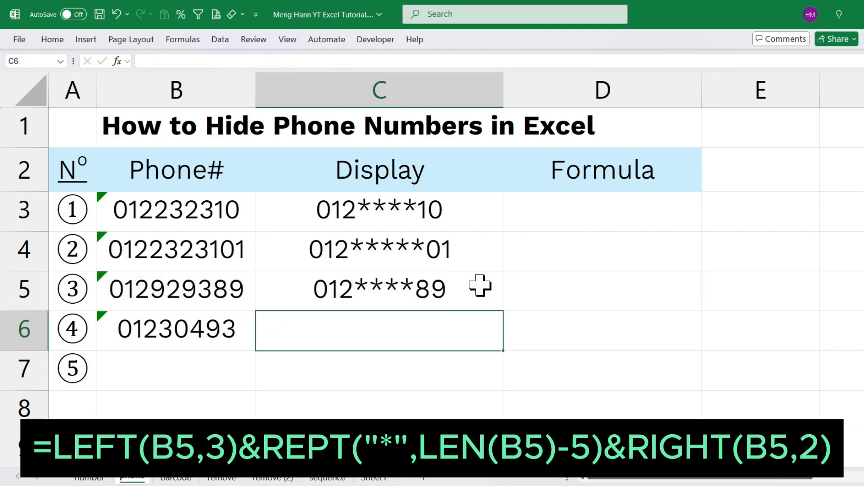
Fill the masking formula from C5 down to C6
click(481, 293)
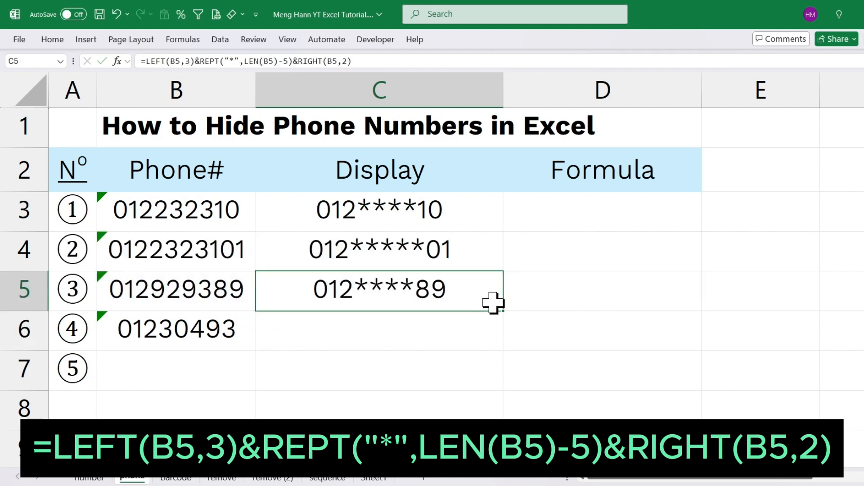
drag(506, 315, 506, 348)
click(589, 301)
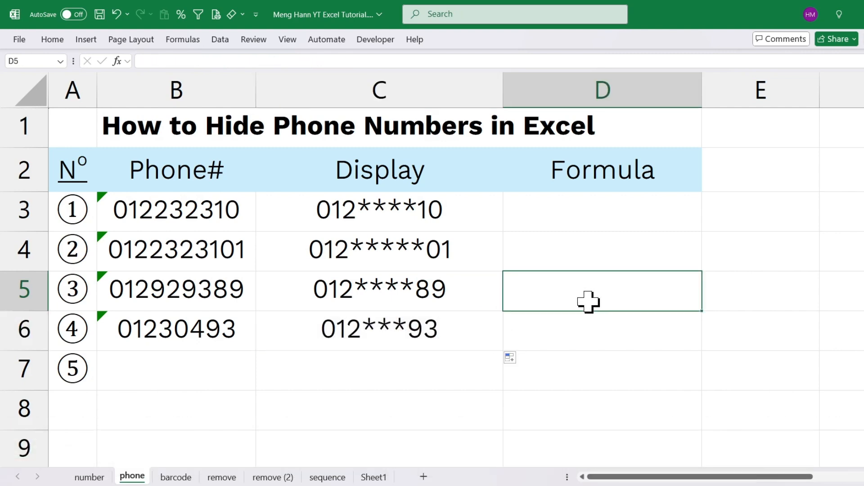
Enter =FORMULATEXT(C3) in cell D3 to show the Display formula as text
click(562, 219)
text(=f)
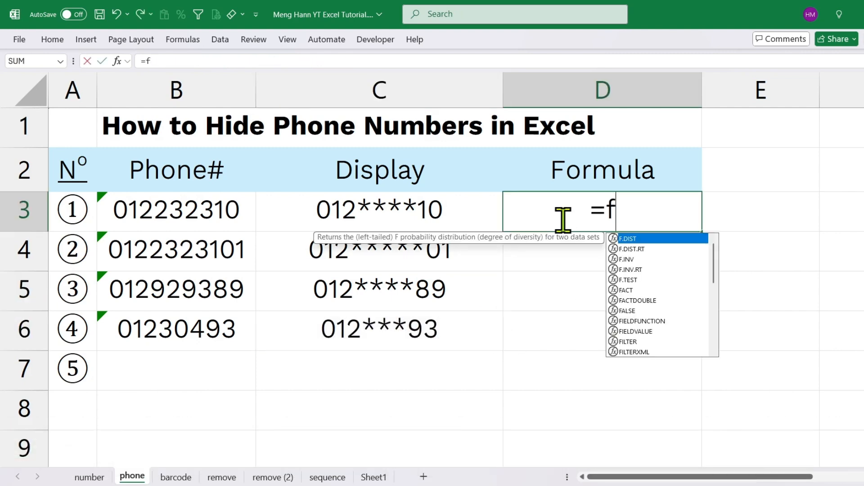
text(orm)
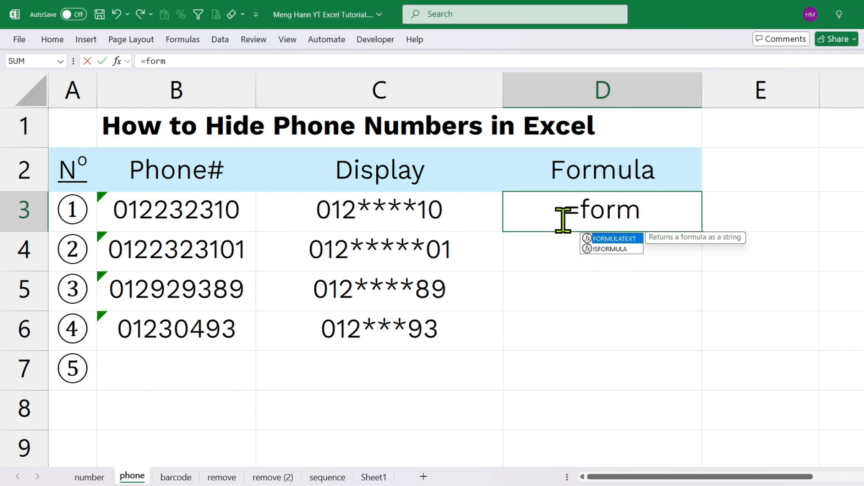
key(Tab)
click(311, 210)
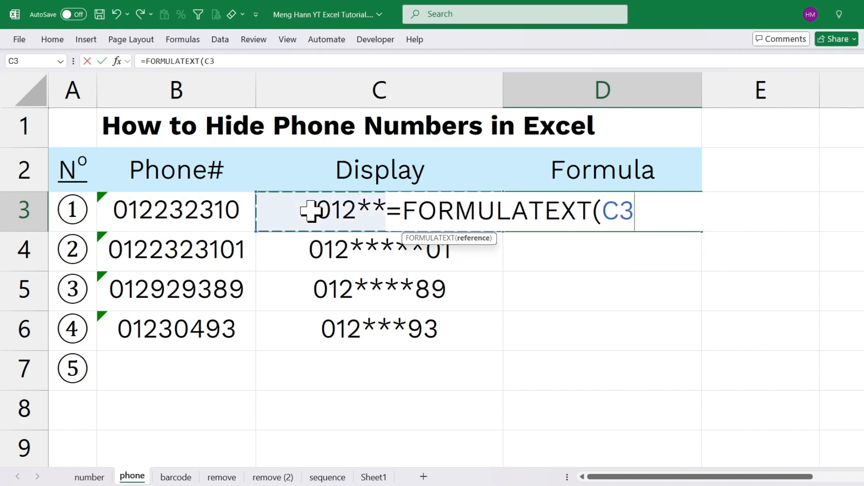
key(Return)
Fill the FORMULATEXT formula from D3 down the Formula column, and clear the extra result in D7
click(689, 214)
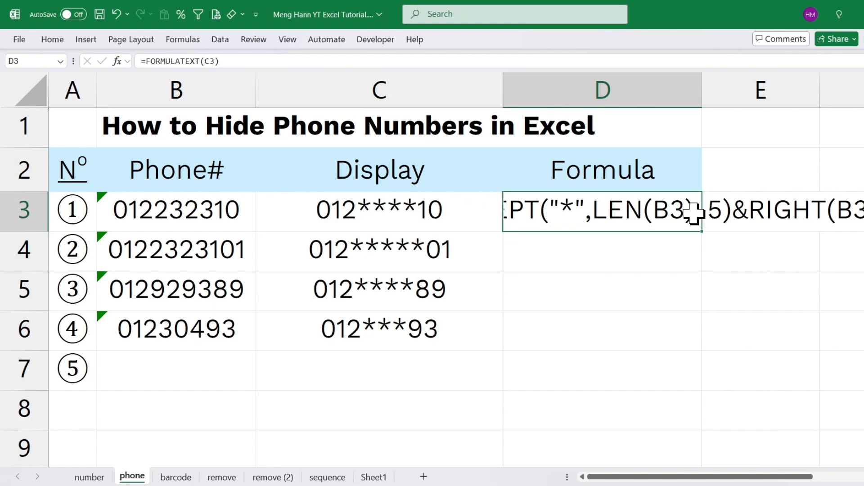
double_click(702, 232)
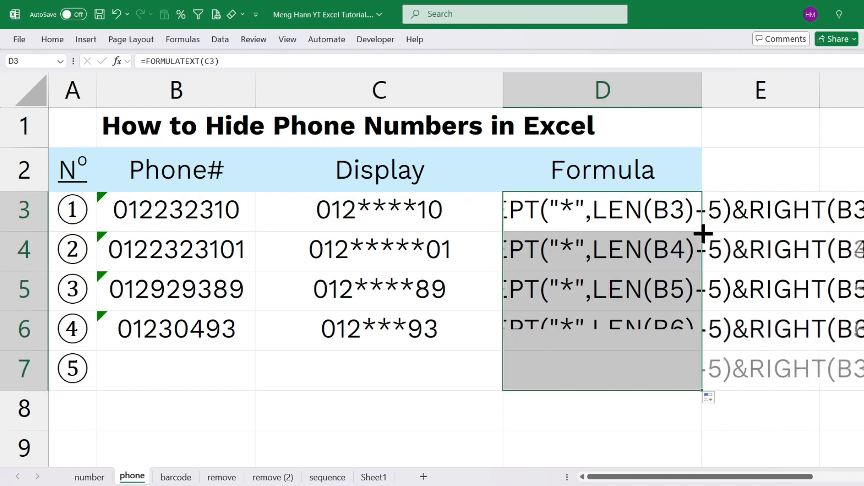
click(657, 366)
key(Delete)
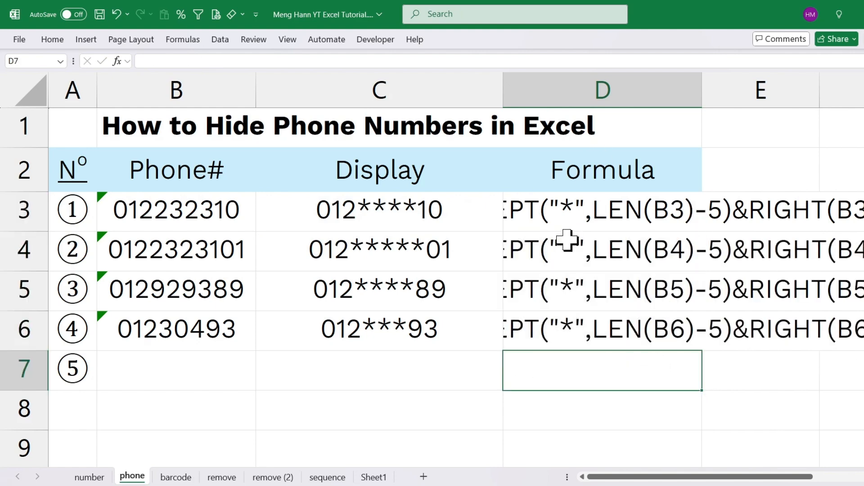
Narrow the Display column and widen the Formula column so that the formula texts start inside it
drag(504, 93, 458, 92)
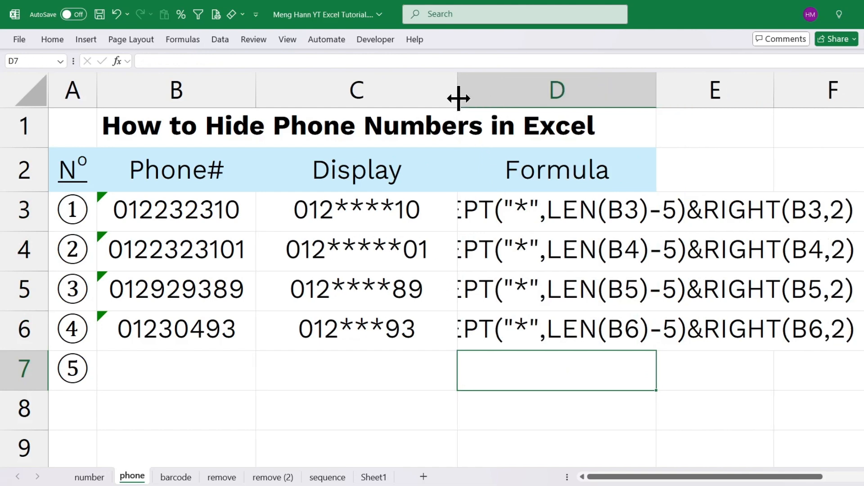
drag(656, 91, 862, 90)
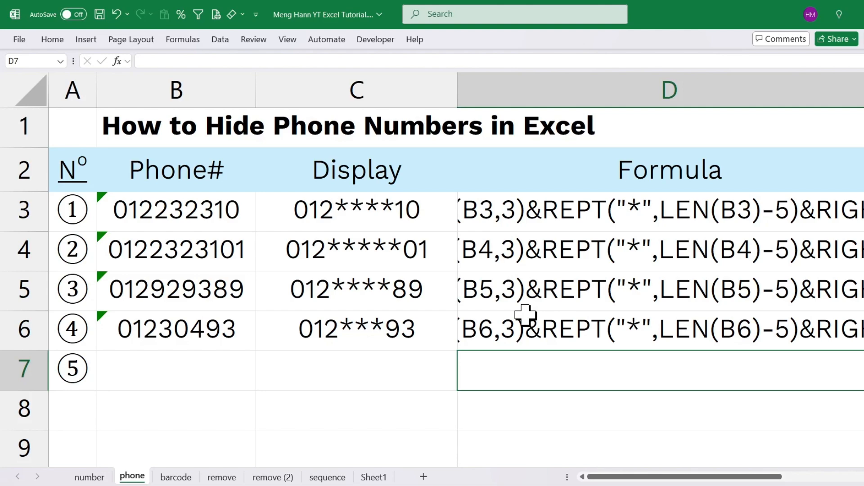
scroll(526, 315, down, 5)
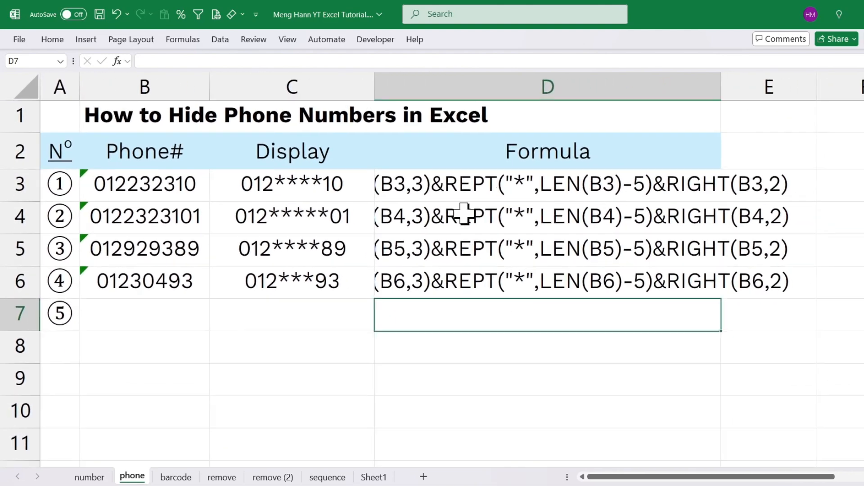
click(448, 174)
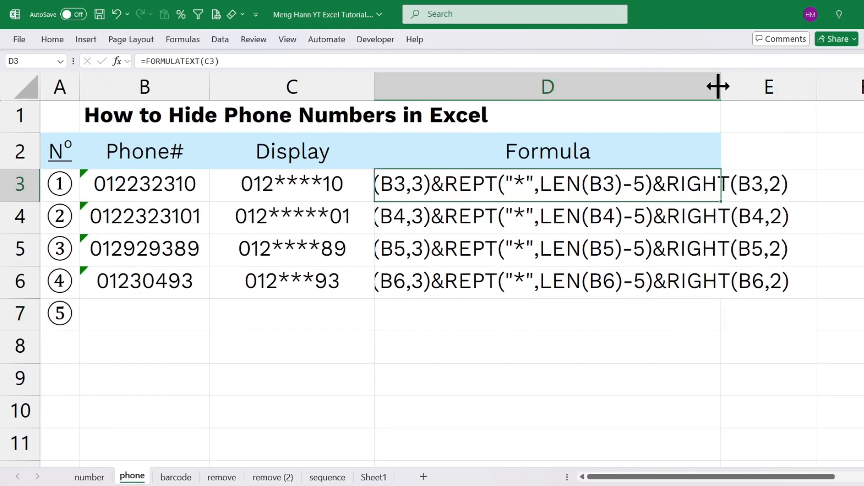
drag(718, 86, 863, 87)
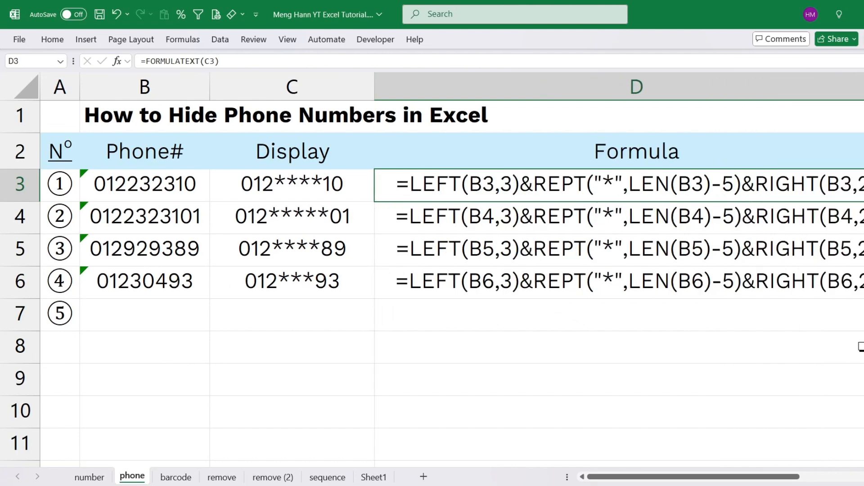
click(554, 381)
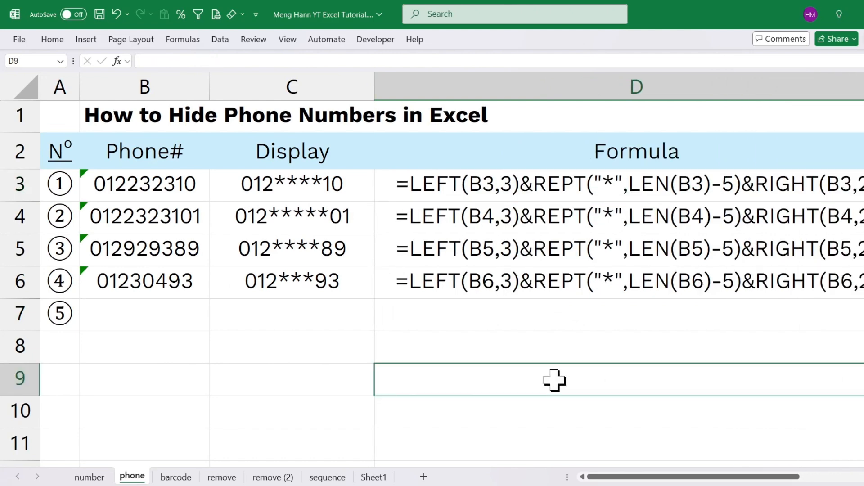